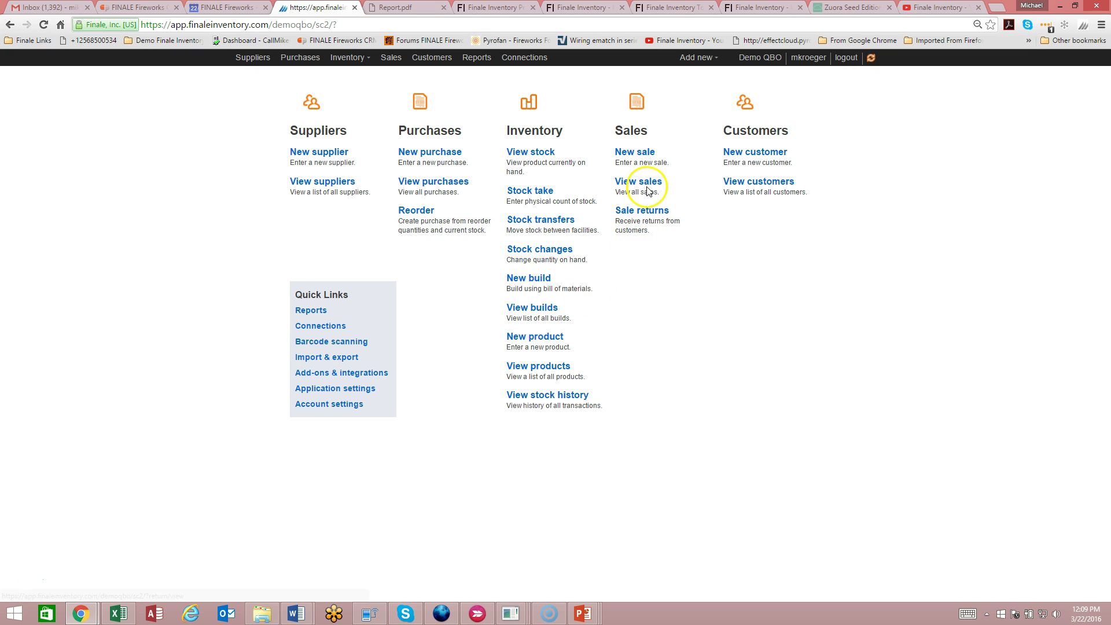
Create sale order 10055 with a system-assigned ID and choose the customer from the dropdown.
click(646, 184)
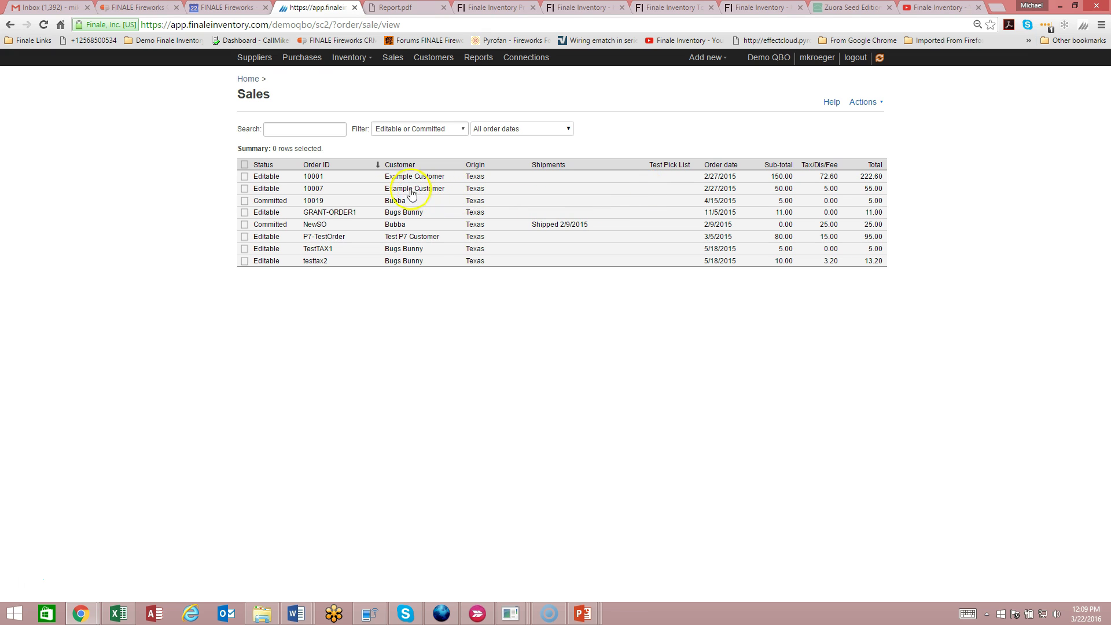
click(705, 57)
click(686, 116)
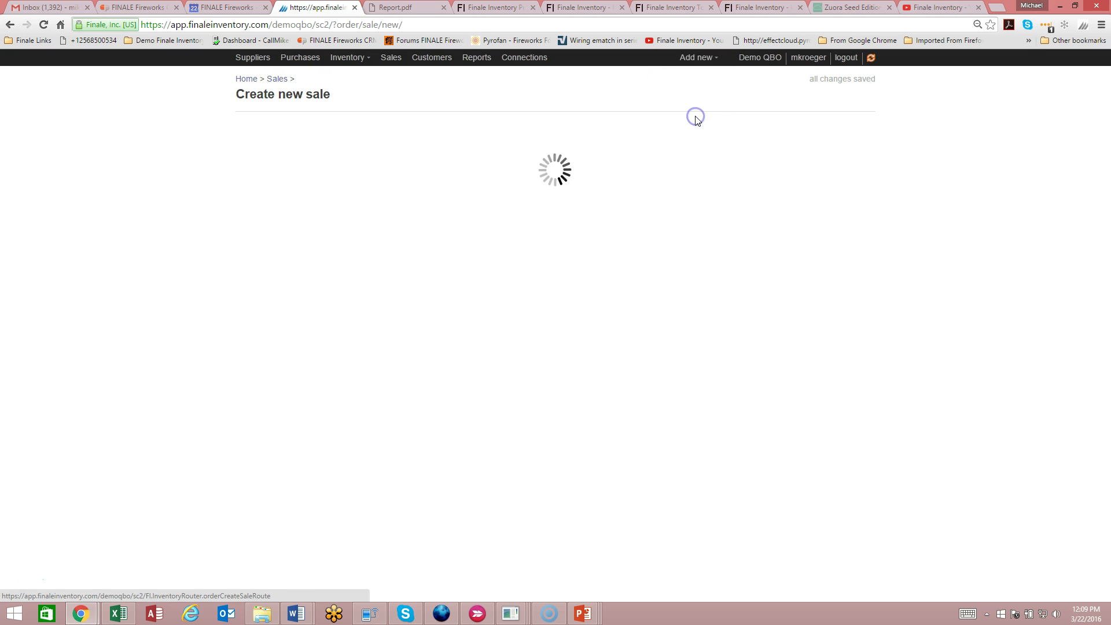
click(317, 320)
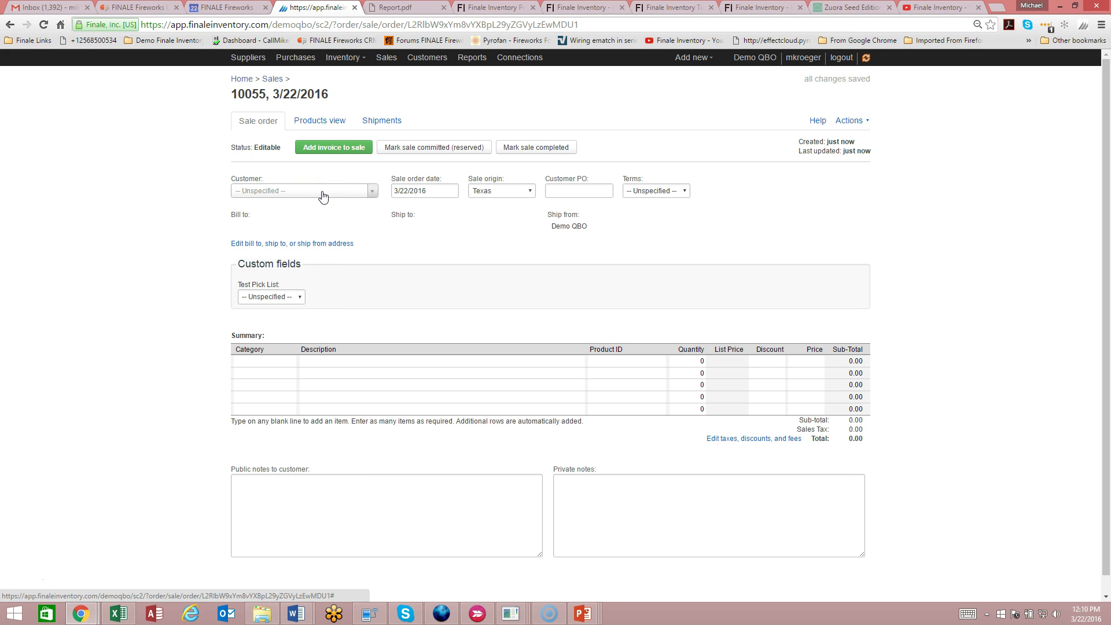
click(322, 195)
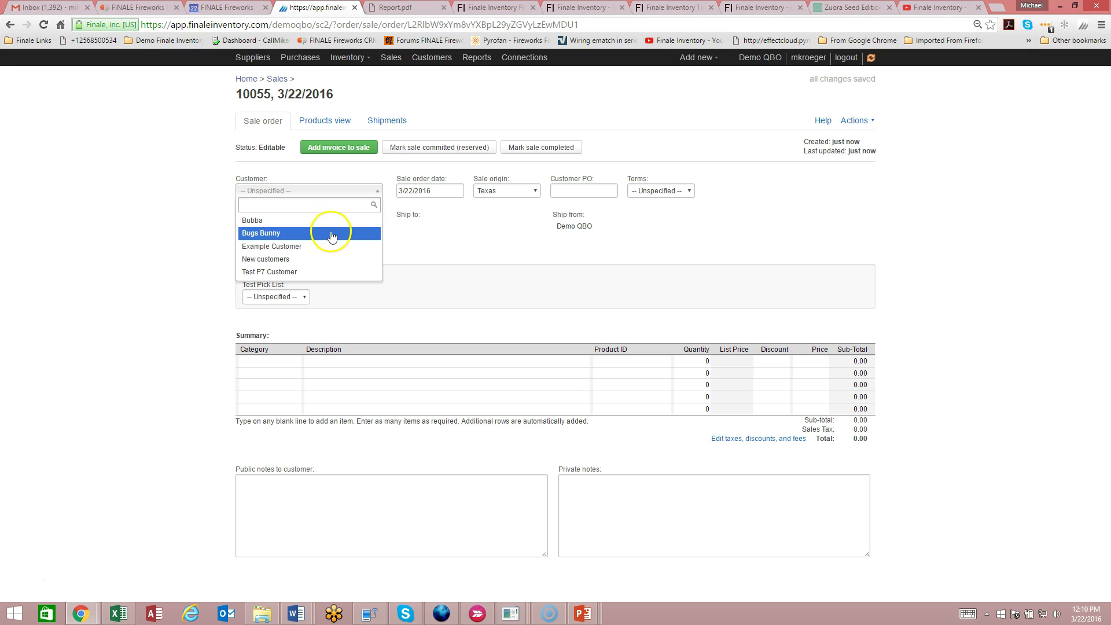
click(331, 234)
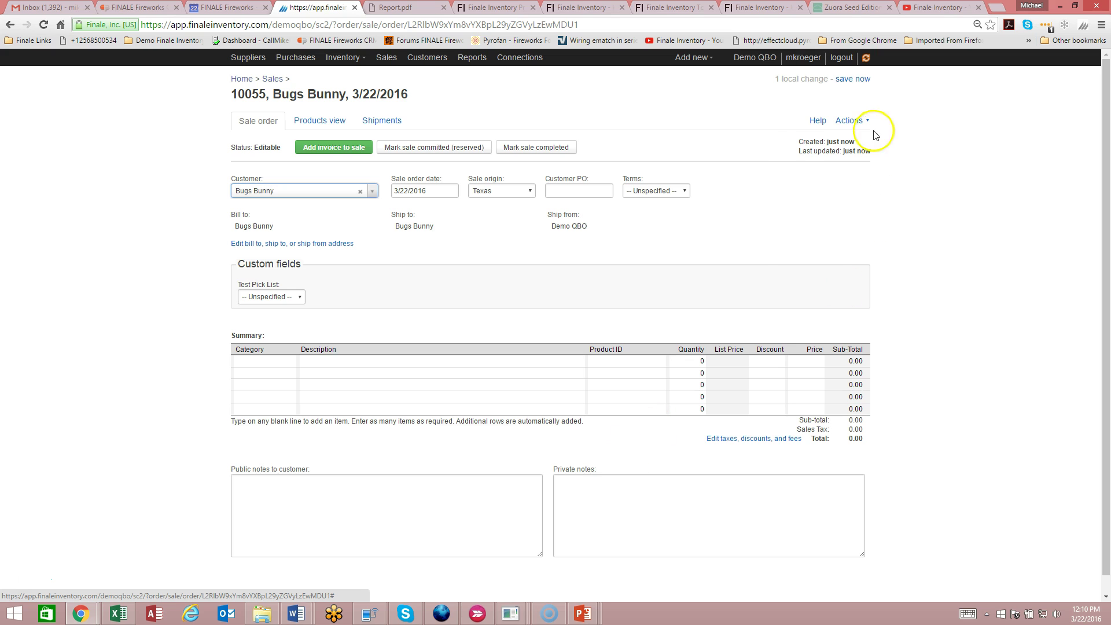
Choose Import order items from the sale order's Actions menu.
click(854, 122)
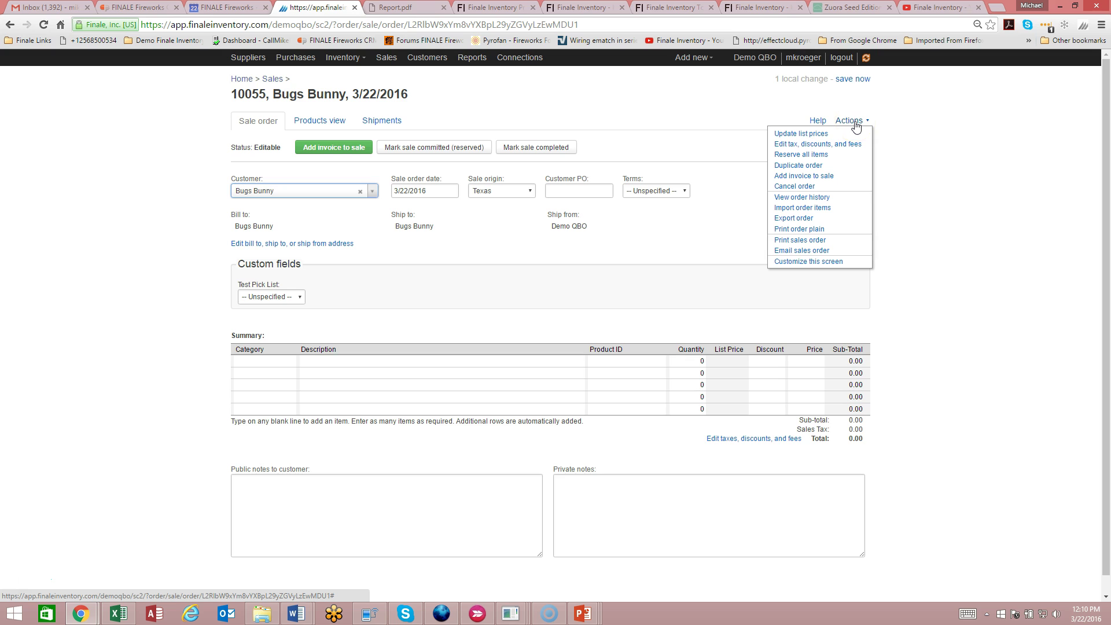
click(848, 122)
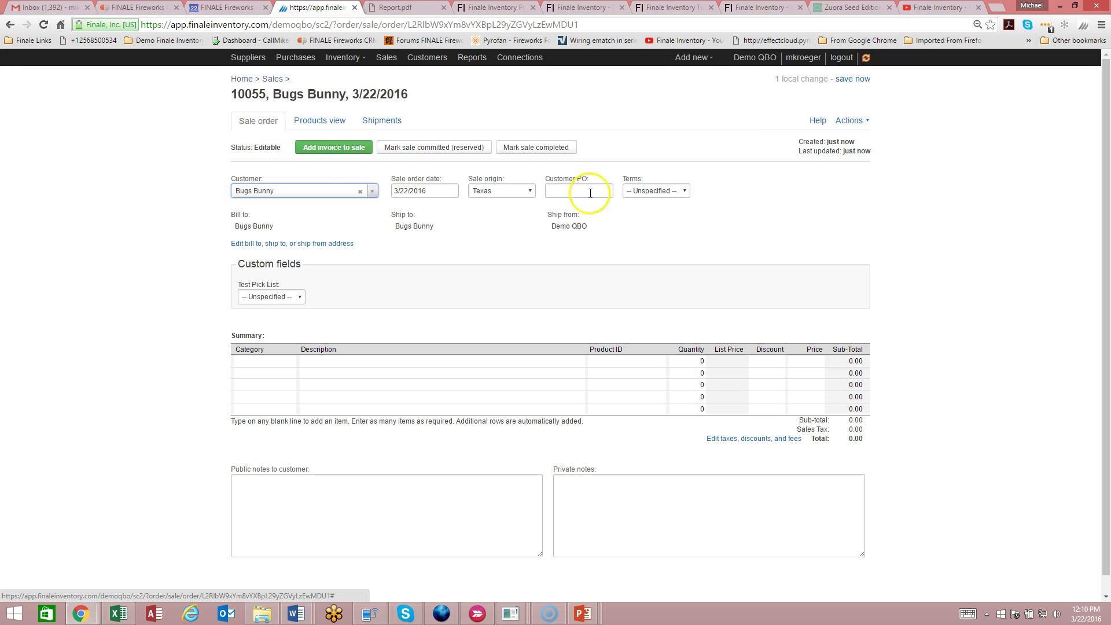
drag(272, 149, 249, 150)
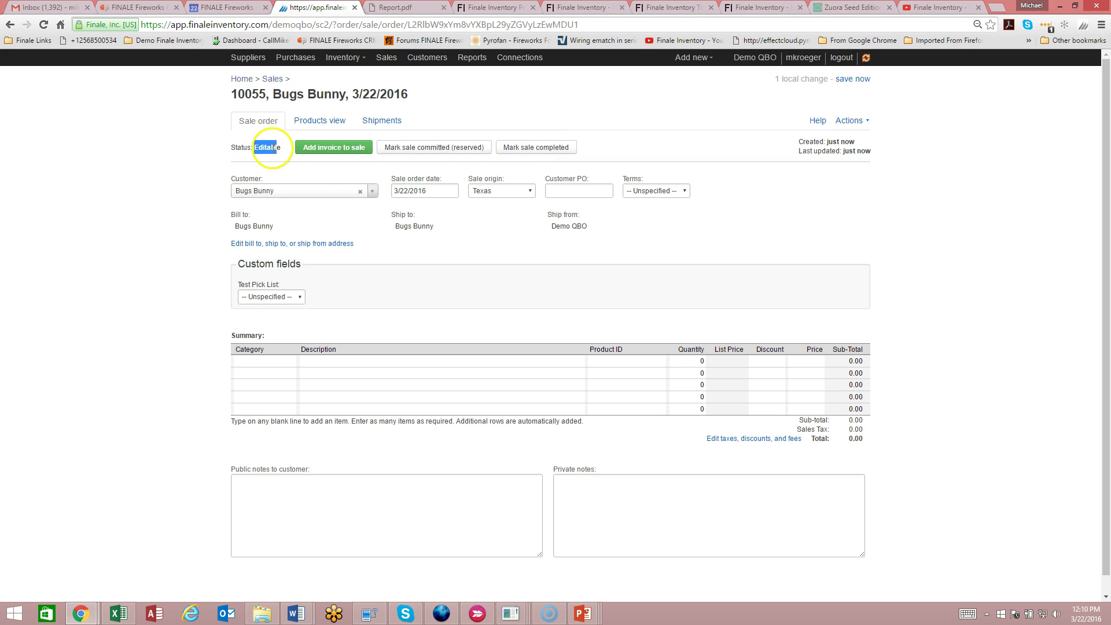
click(273, 148)
click(846, 121)
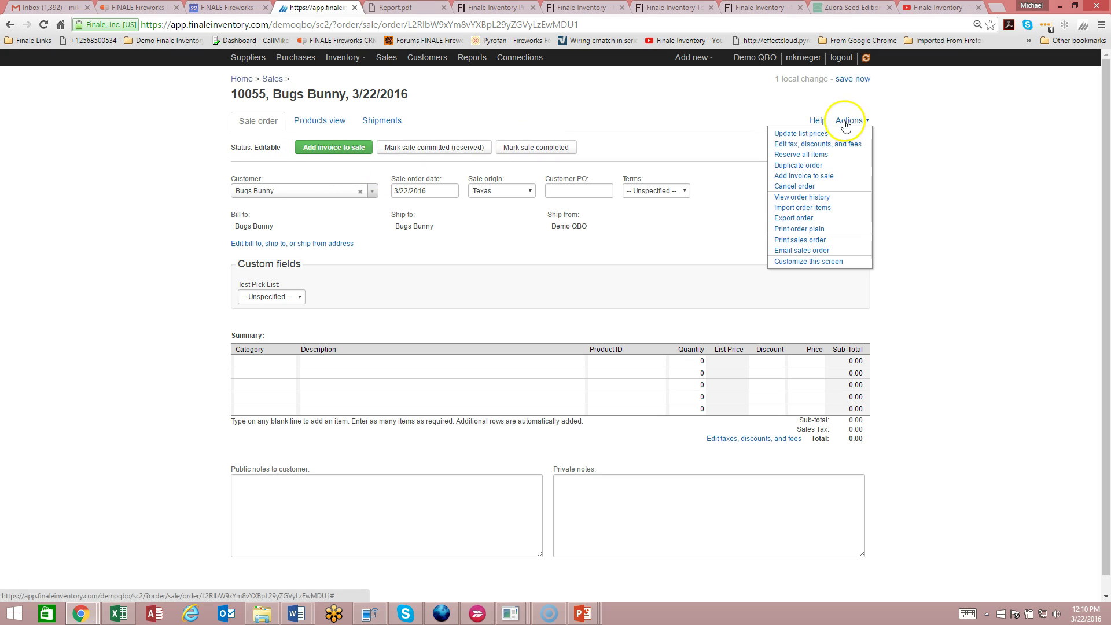
click(841, 209)
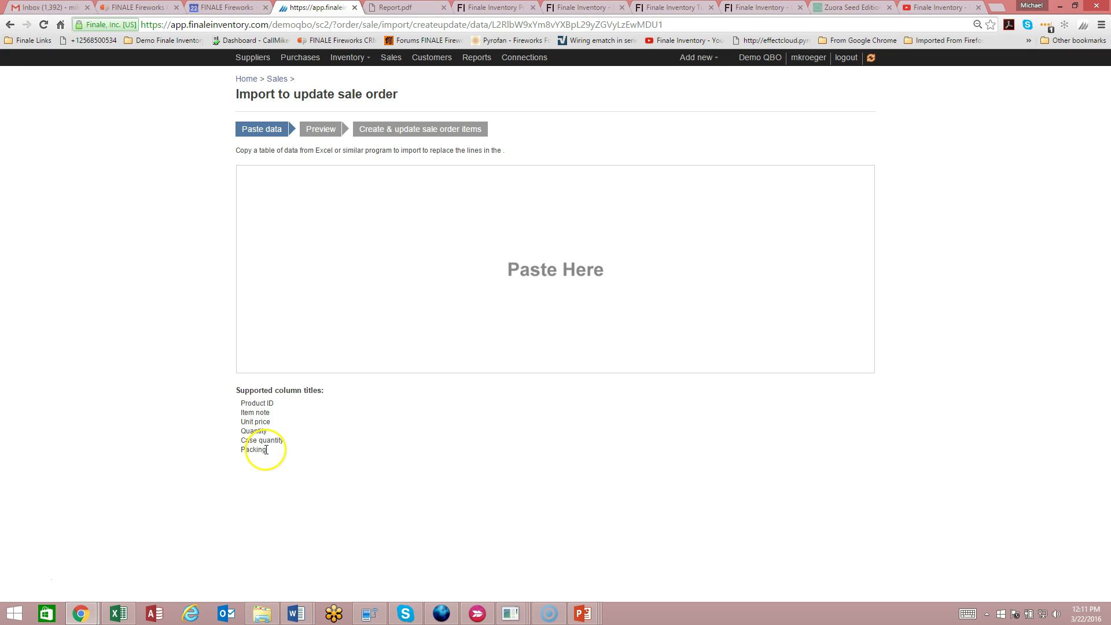
drag(267, 450, 241, 451)
In the Excel order sheet, hide the Unit Price column (column B).
click(122, 615)
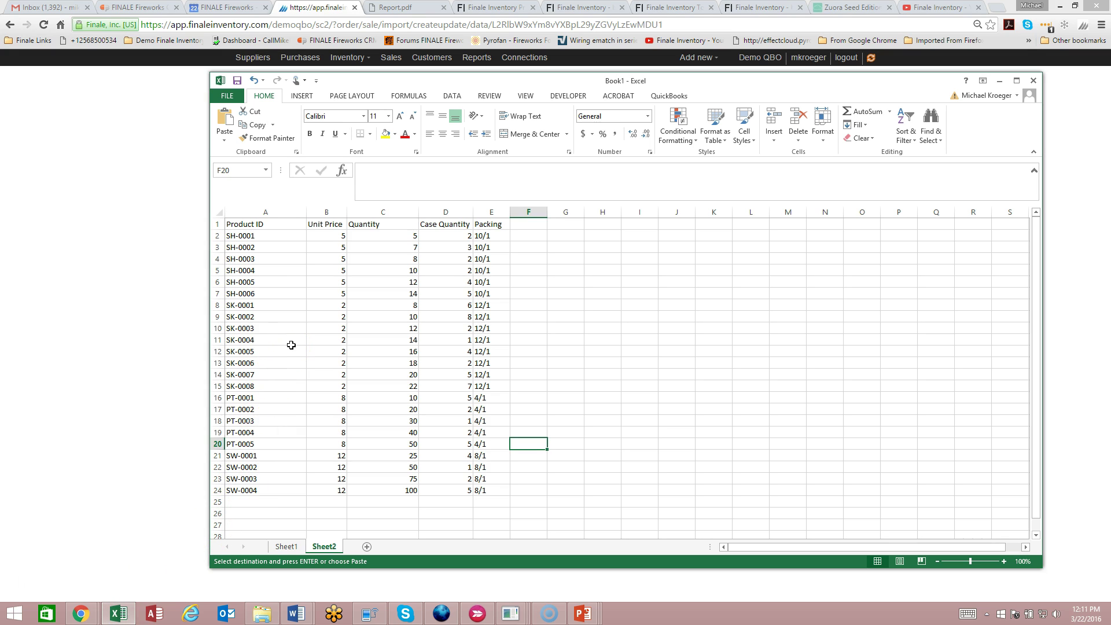
click(325, 212)
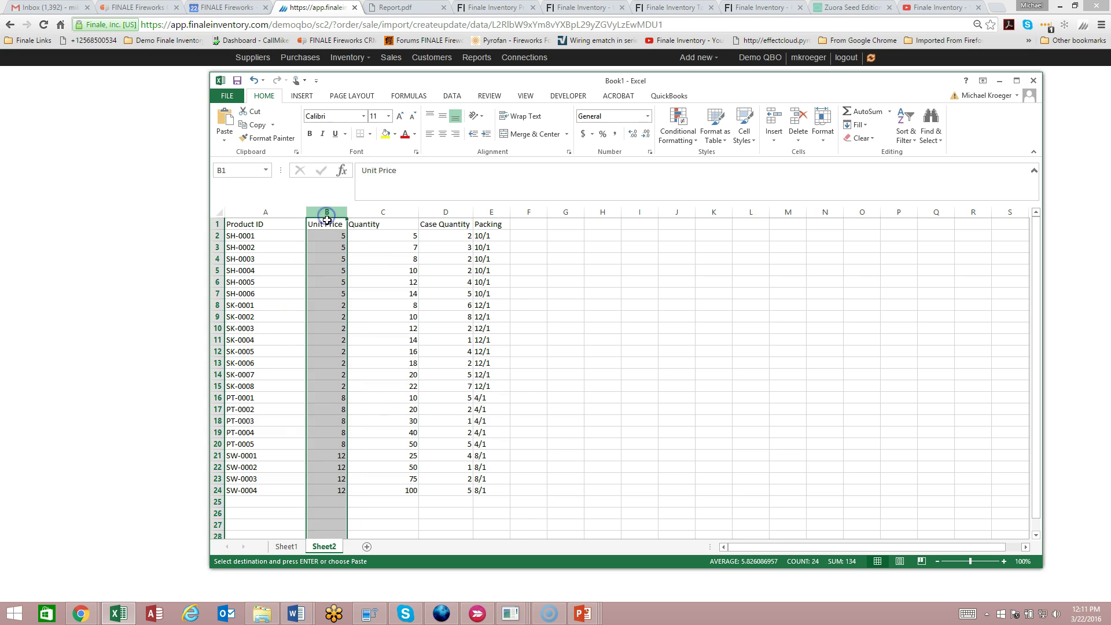
right_click(336, 217)
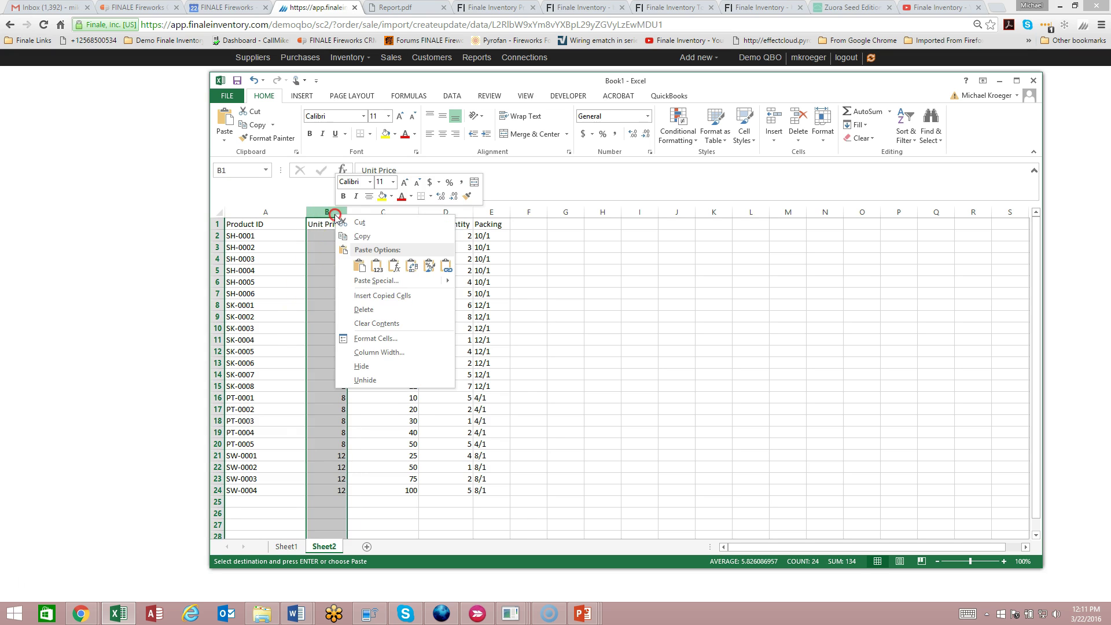
click(362, 366)
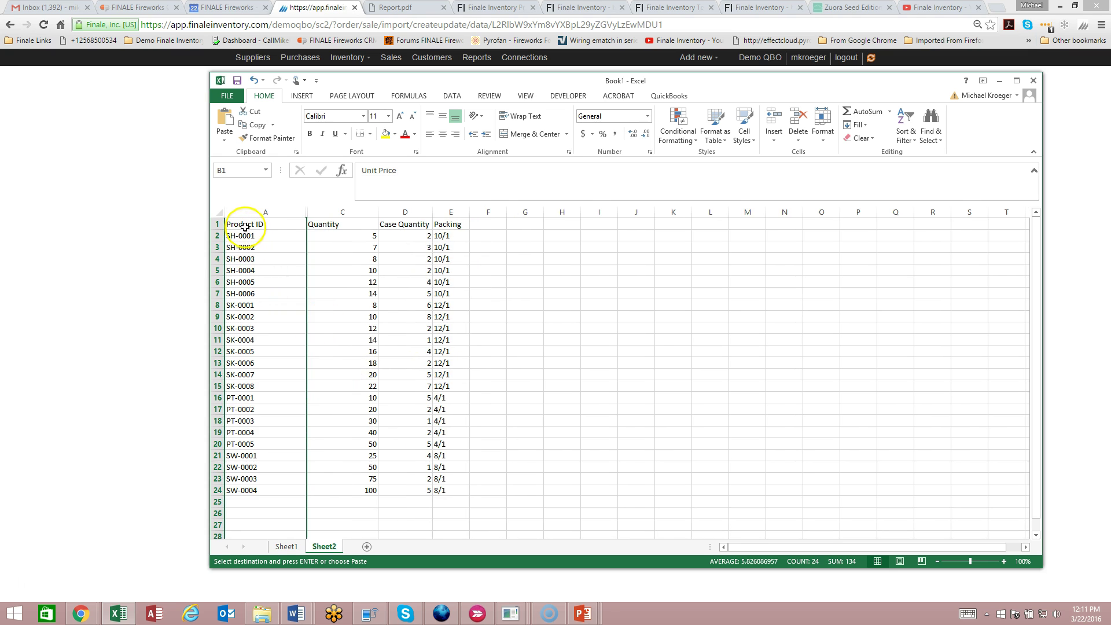
Copy the Product ID and Quantity data in A1:C24 and return to the browser.
drag(245, 225, 347, 485)
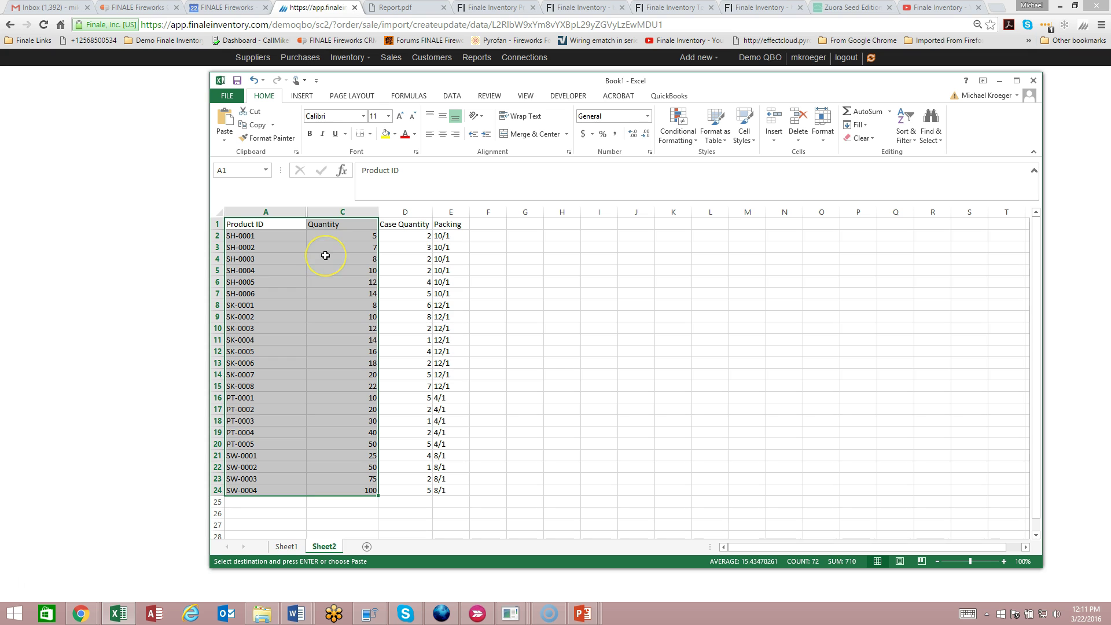
right_click(325, 255)
click(340, 273)
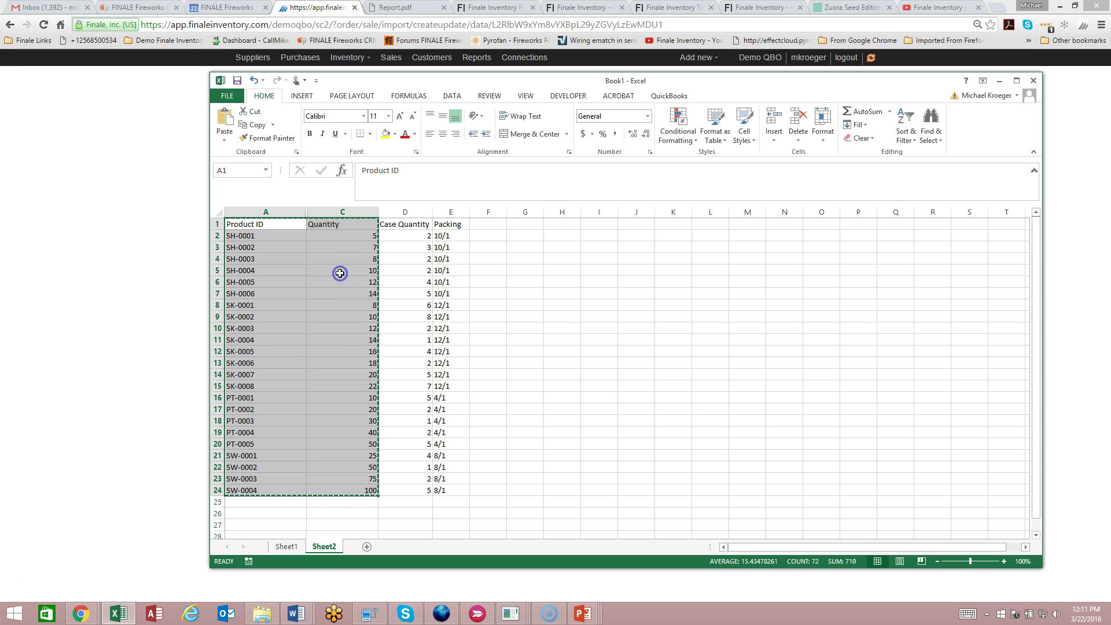
click(184, 294)
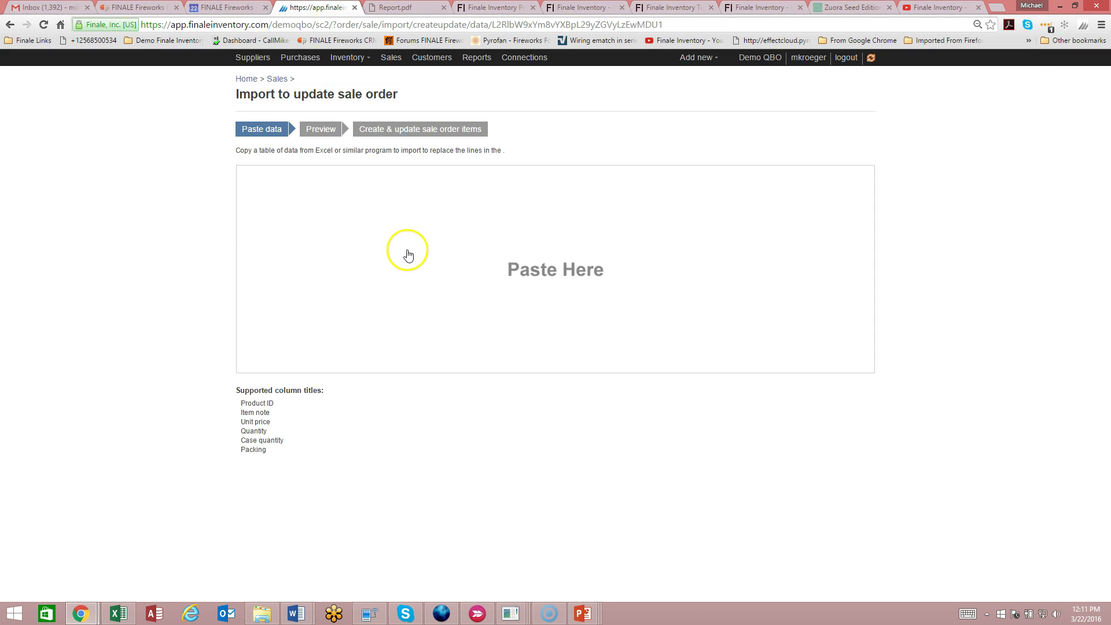
Paste the copied rows and commit all 23 product lines with quantities to order 10055.
right_click(463, 255)
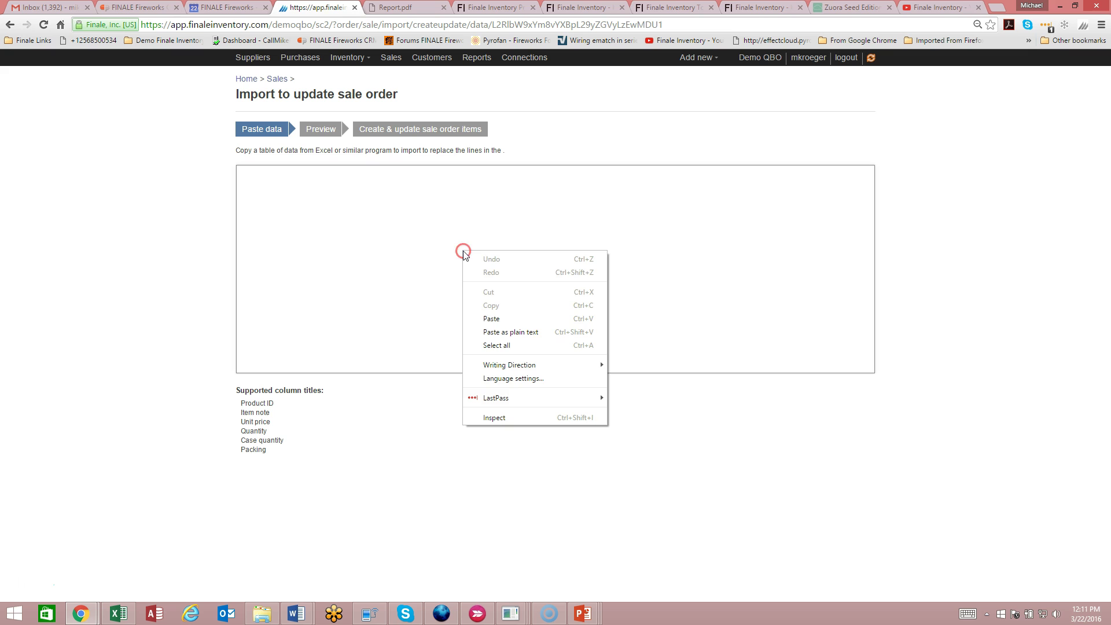
click(500, 320)
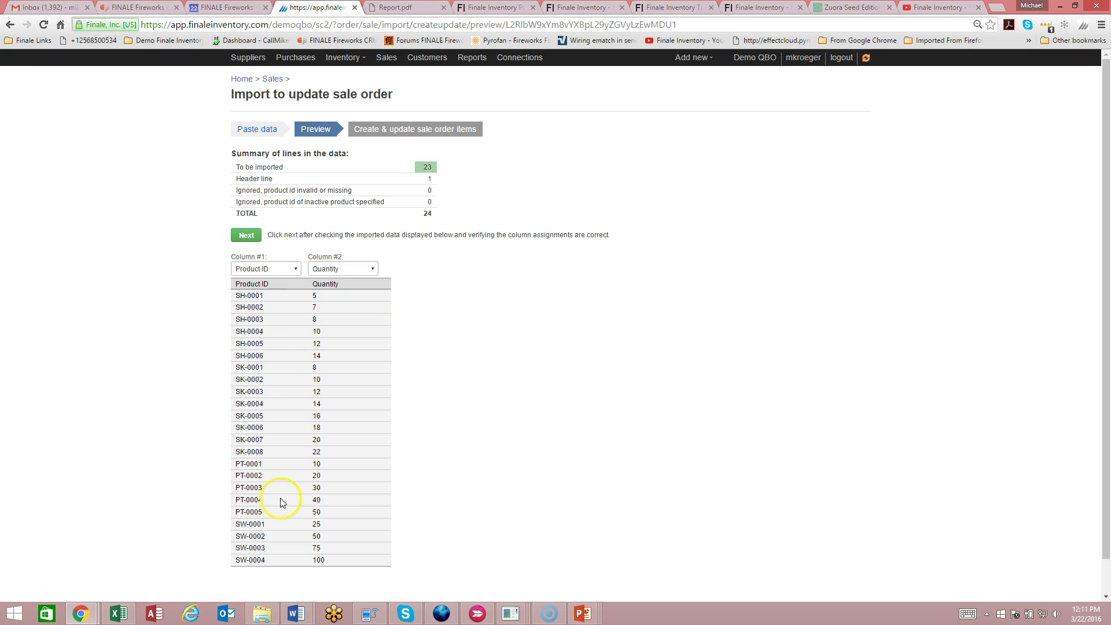
click(247, 236)
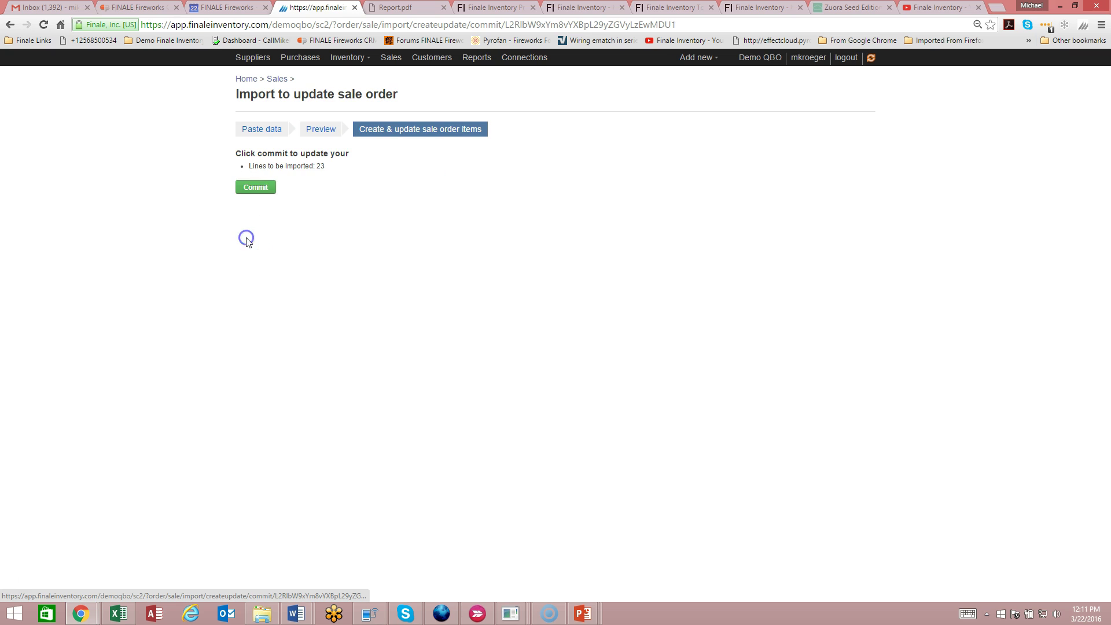
click(256, 187)
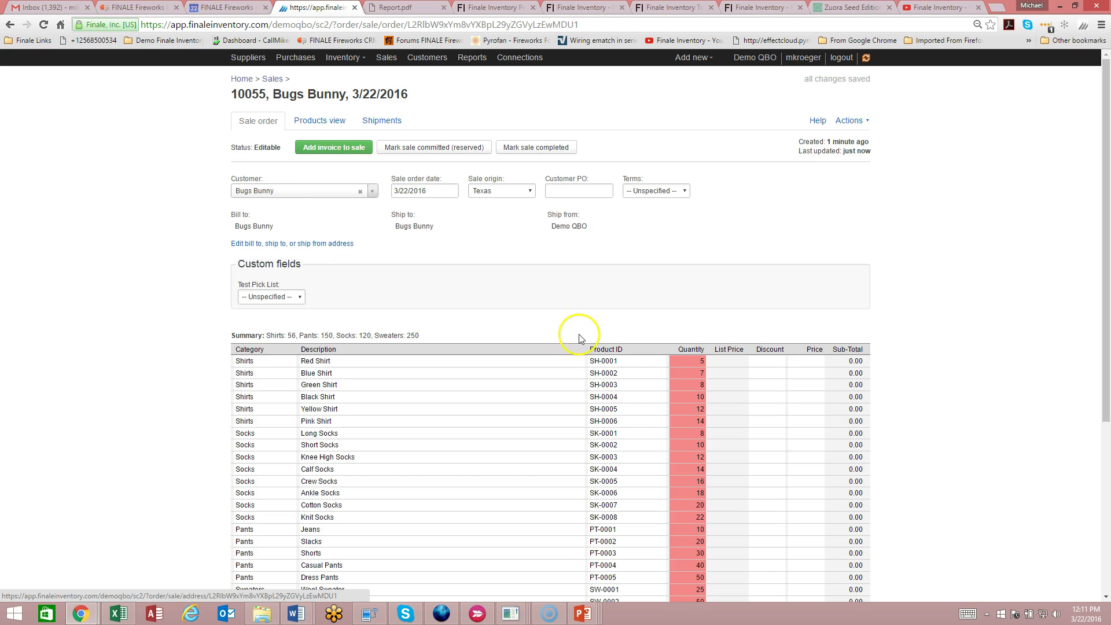
scroll(623, 360, down, 1)
scroll(622, 360, down, 2)
scroll(621, 359, up, 3)
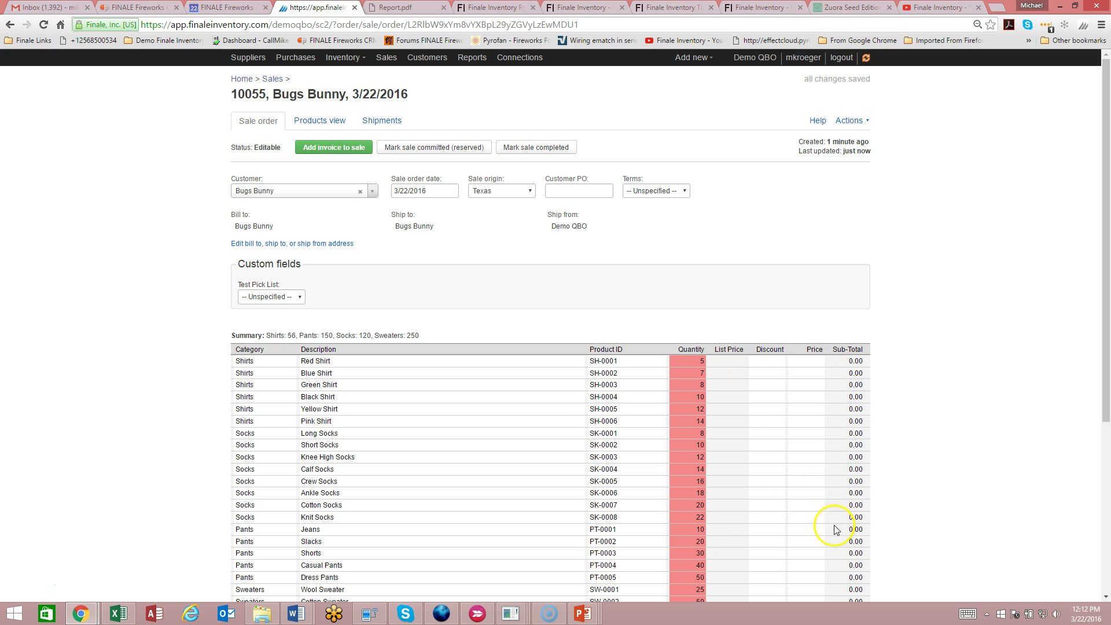
scroll(831, 534, down, 1)
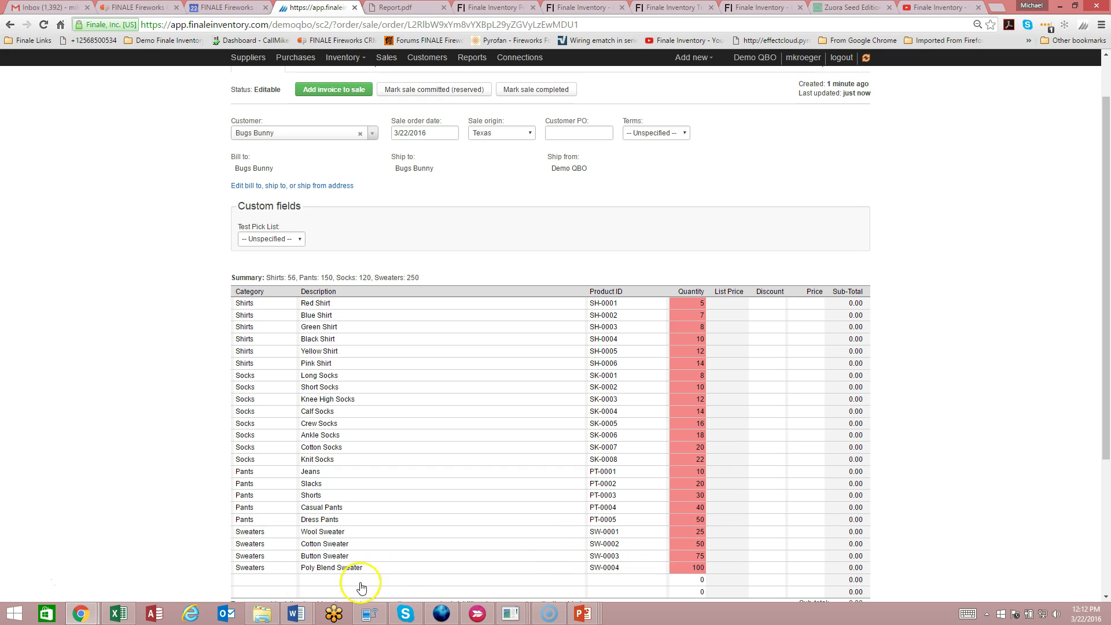
In Excel, unhide the Unit Price column within columns A:C.
click(118, 614)
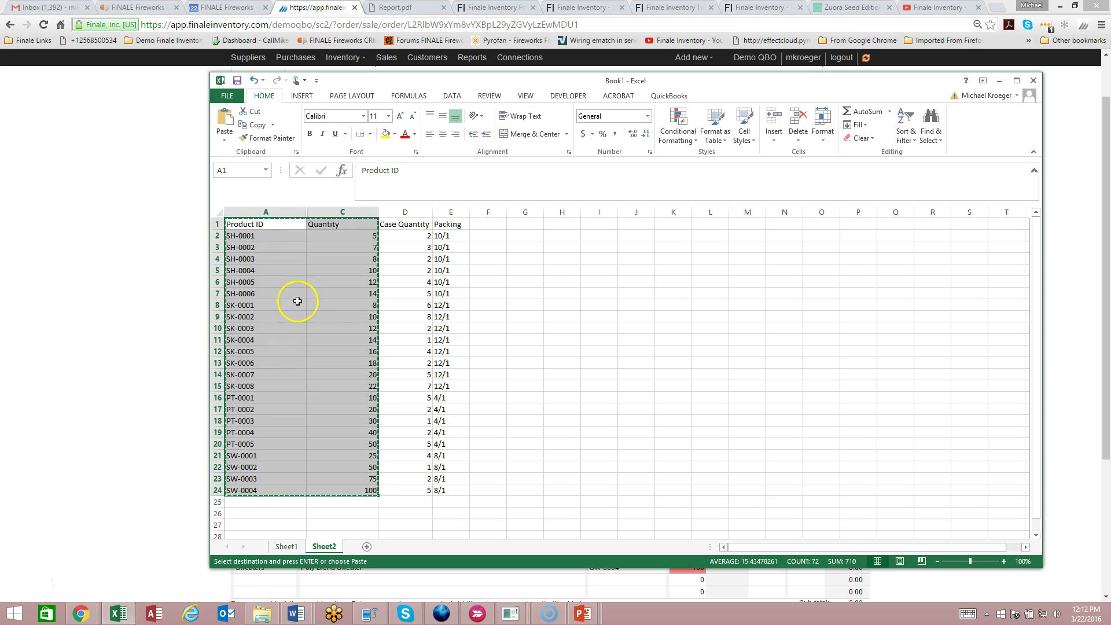
drag(295, 212, 317, 213)
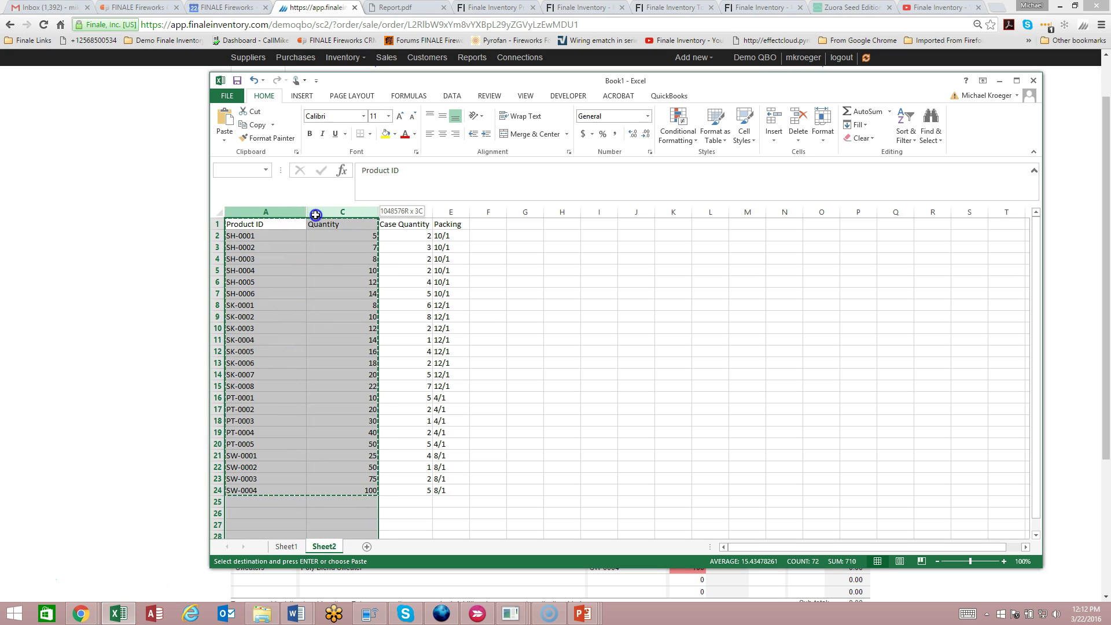
right_click(317, 212)
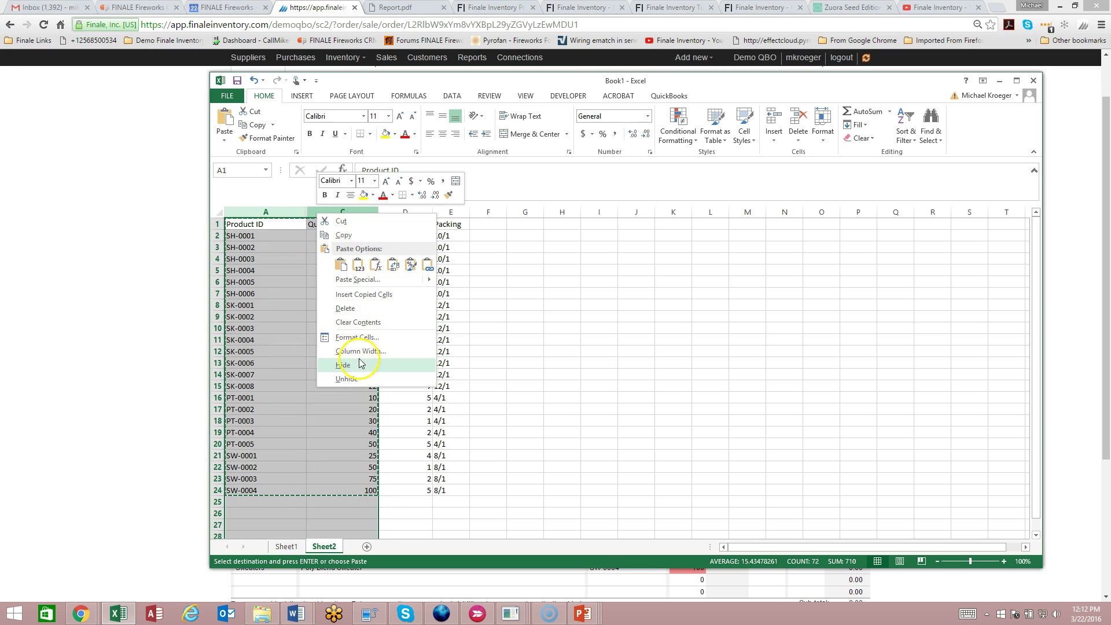
click(360, 378)
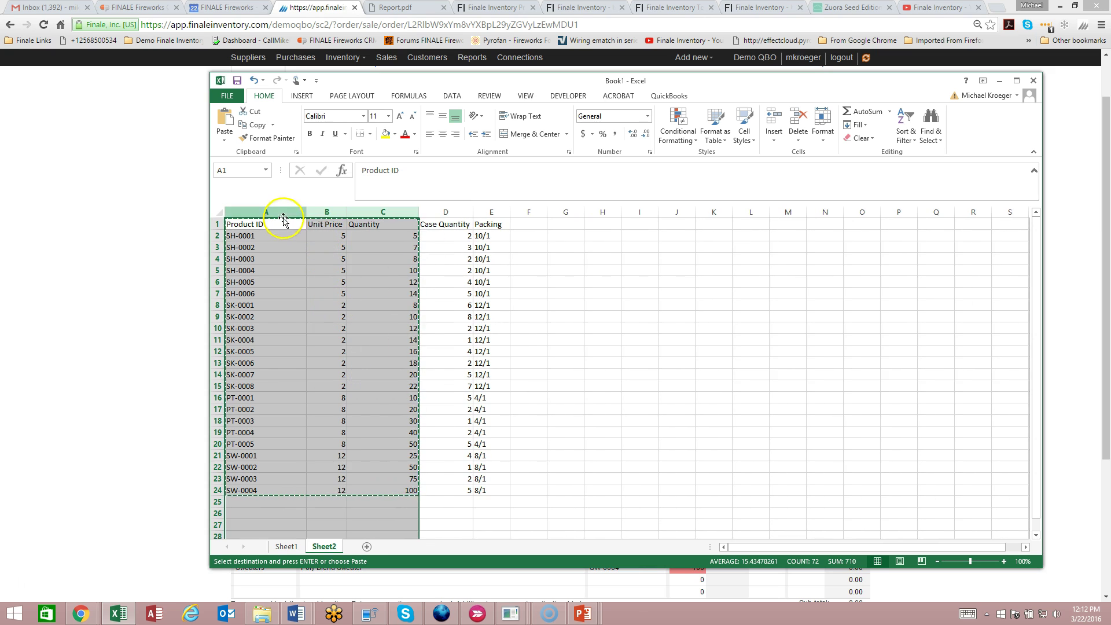
Copy the Product ID, Unit Price and Quantity columns A:C.
drag(286, 212, 360, 223)
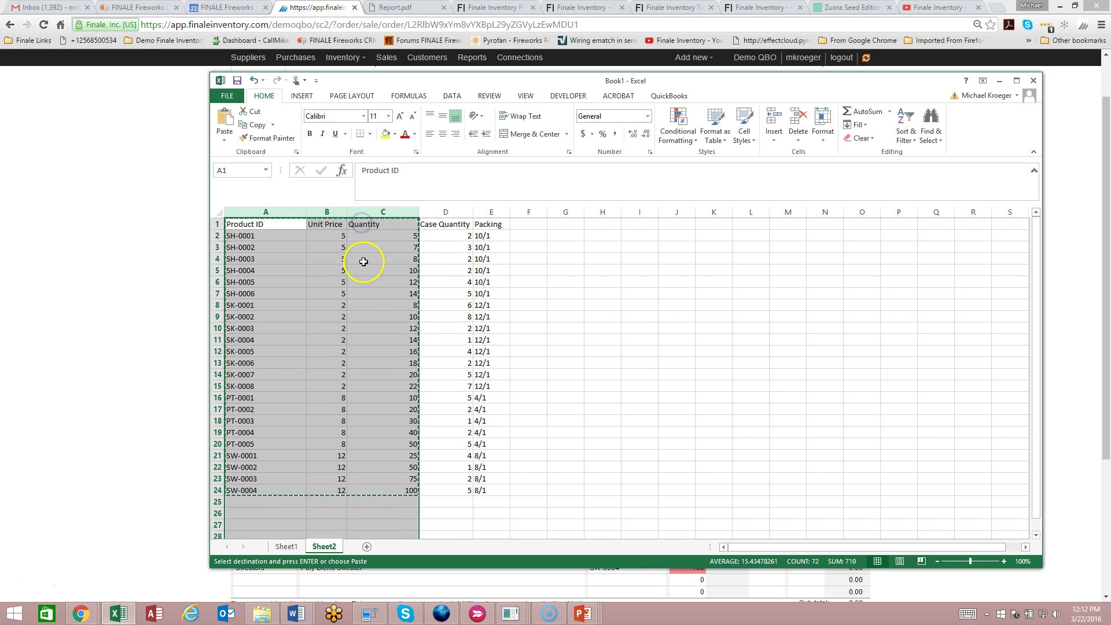
right_click(363, 263)
click(381, 286)
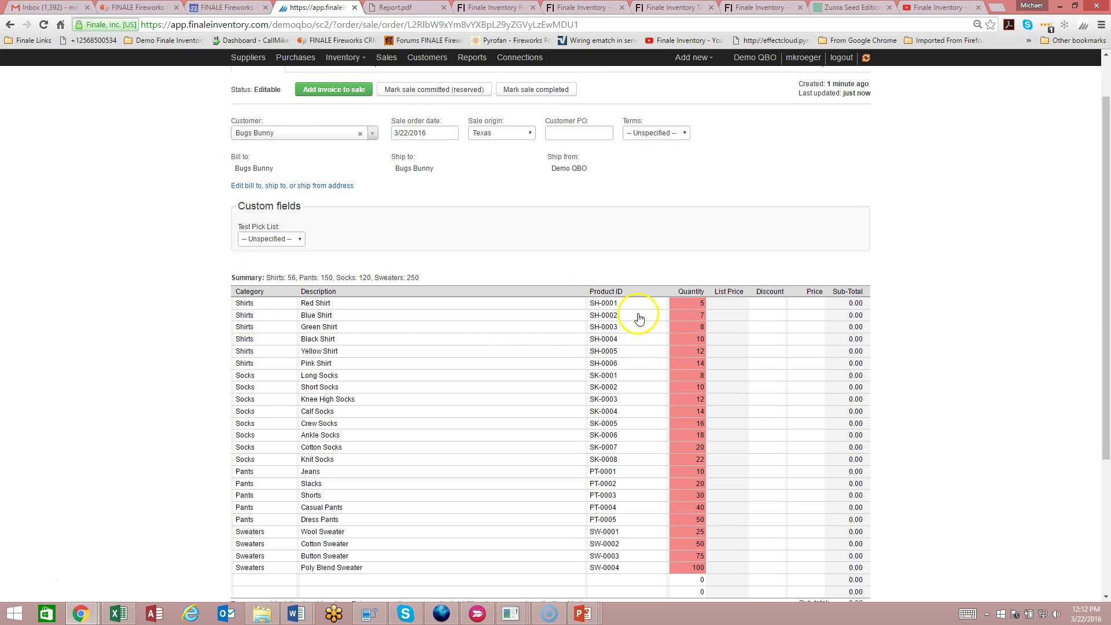
scroll(640, 315, up, 1)
Import the pasted columns into order 10055, adding unit prices 5.00 to 12.00.
click(849, 120)
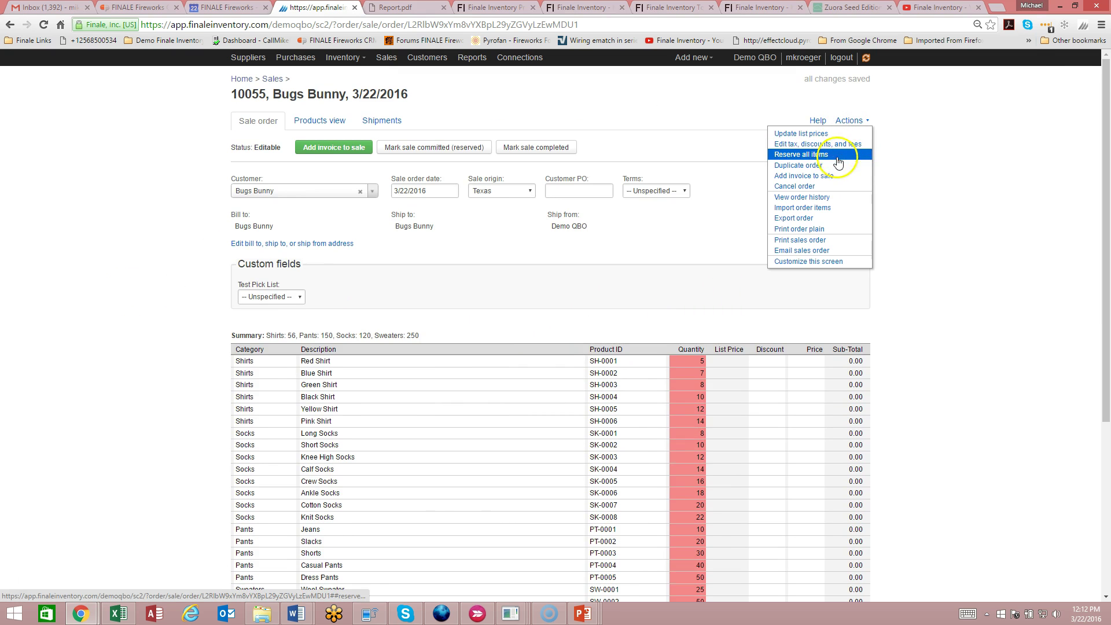
click(827, 208)
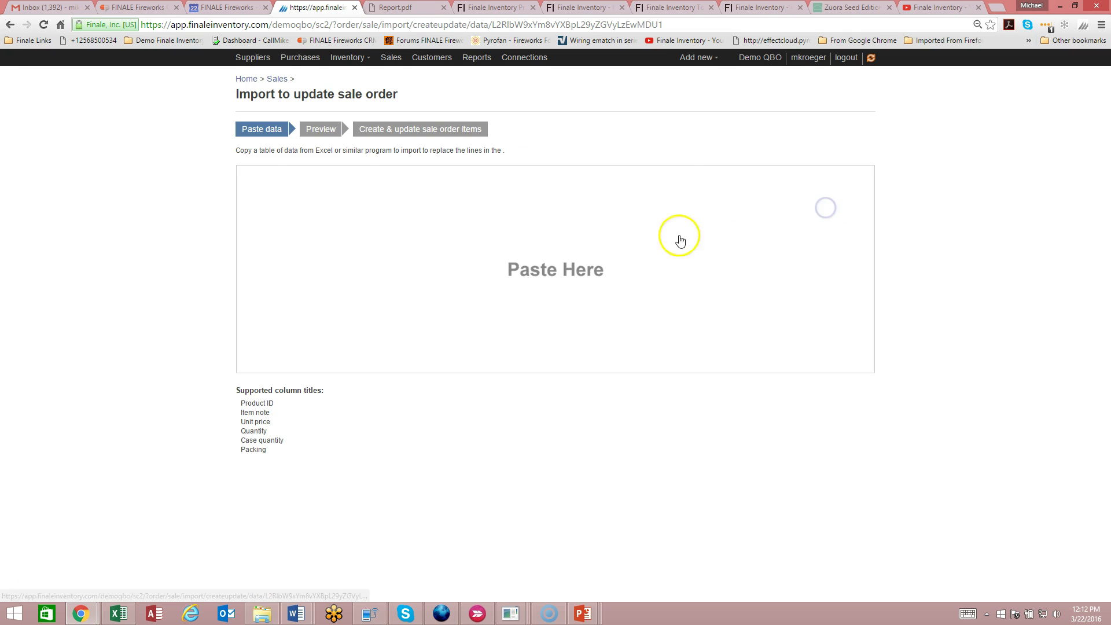
right_click(397, 285)
click(432, 354)
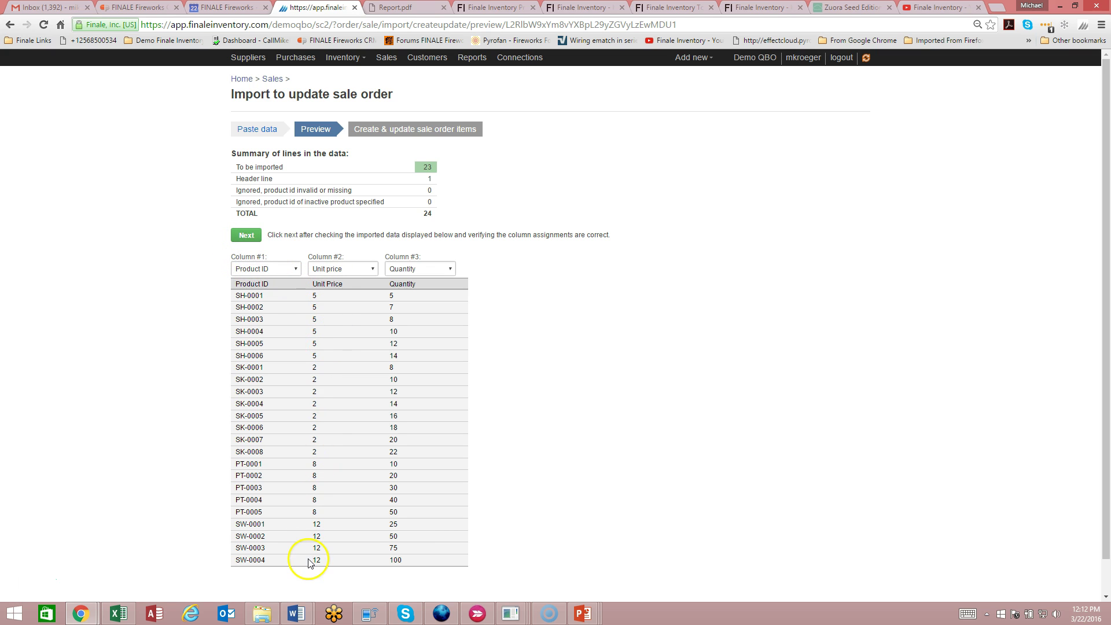
click(247, 235)
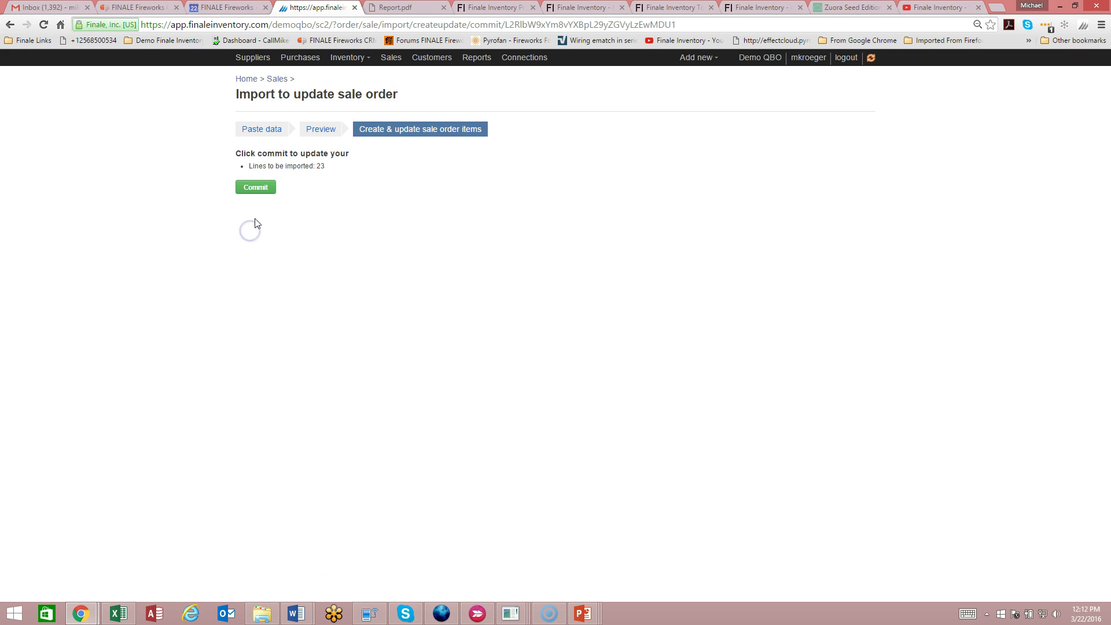
click(250, 187)
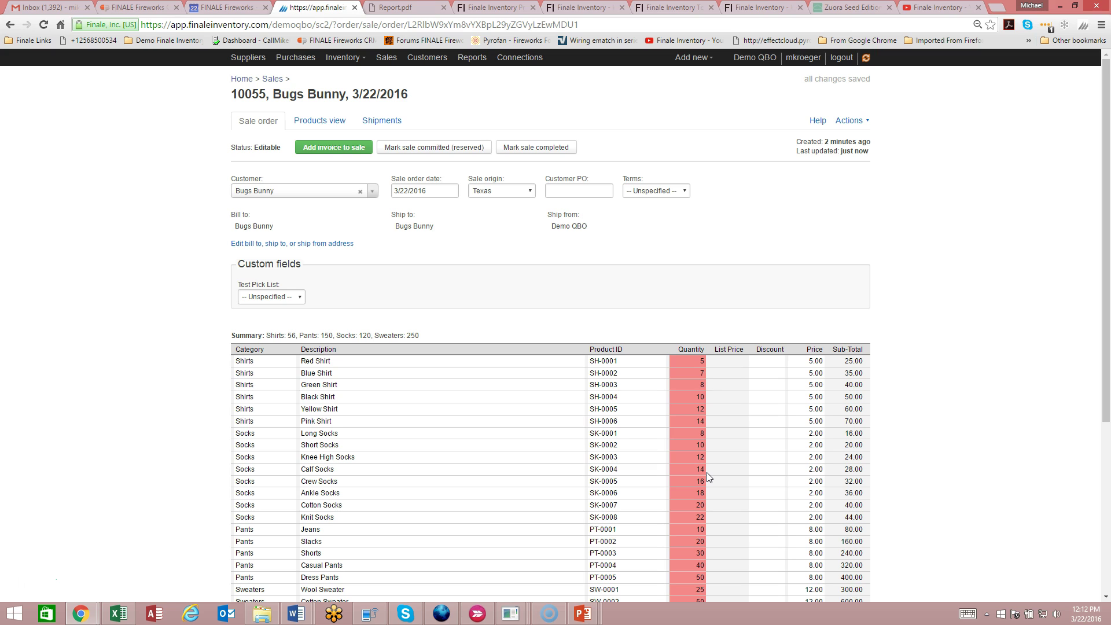
In Excel, hide the Quantity column (column C).
click(118, 613)
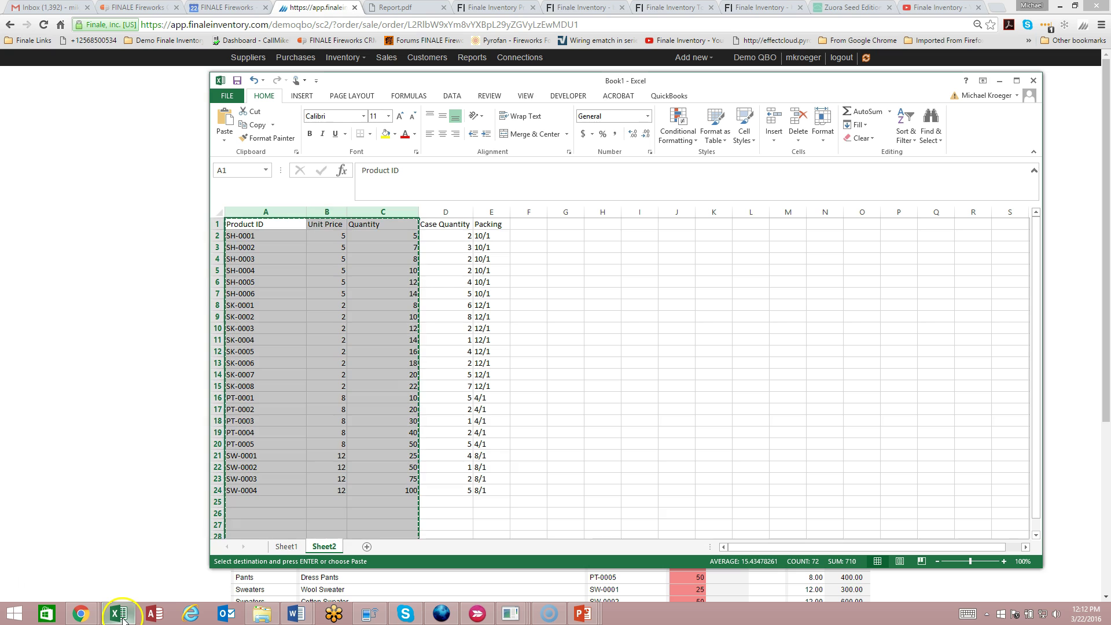
click(390, 226)
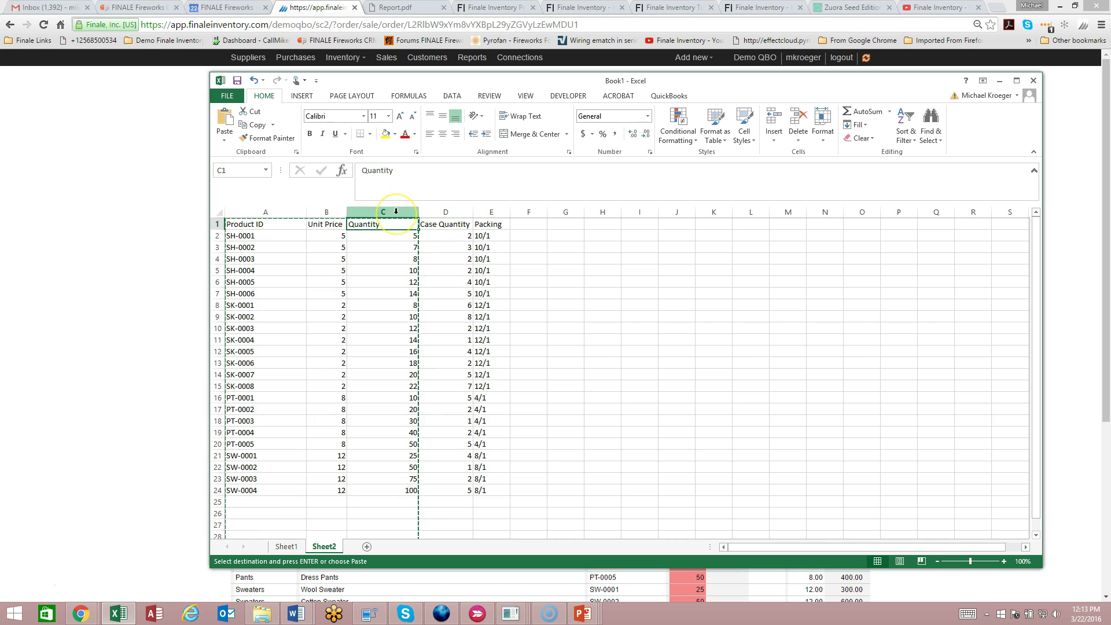
click(396, 211)
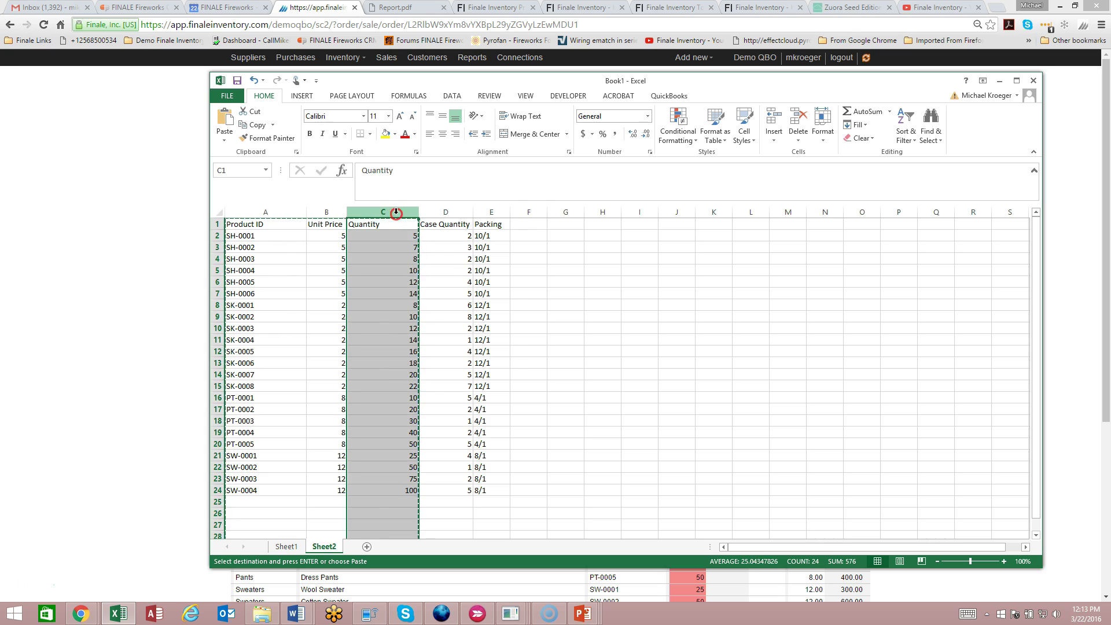
right_click(396, 212)
click(422, 366)
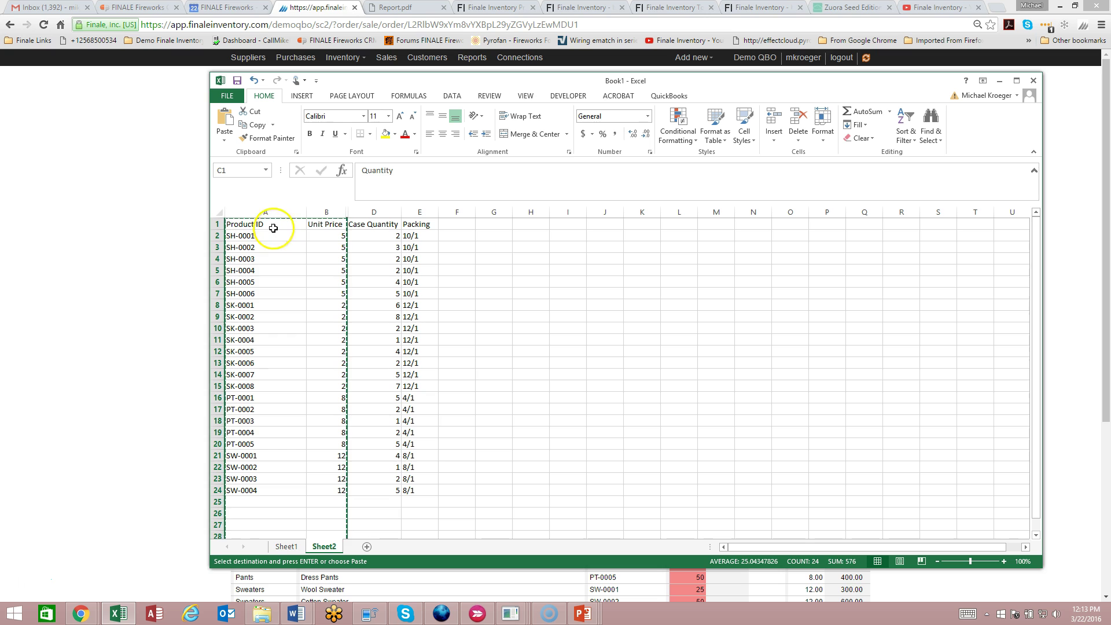
Copy Product ID, Unit Price, Case Quantity and Packing in columns A:E.
drag(264, 214, 424, 208)
right_click(377, 246)
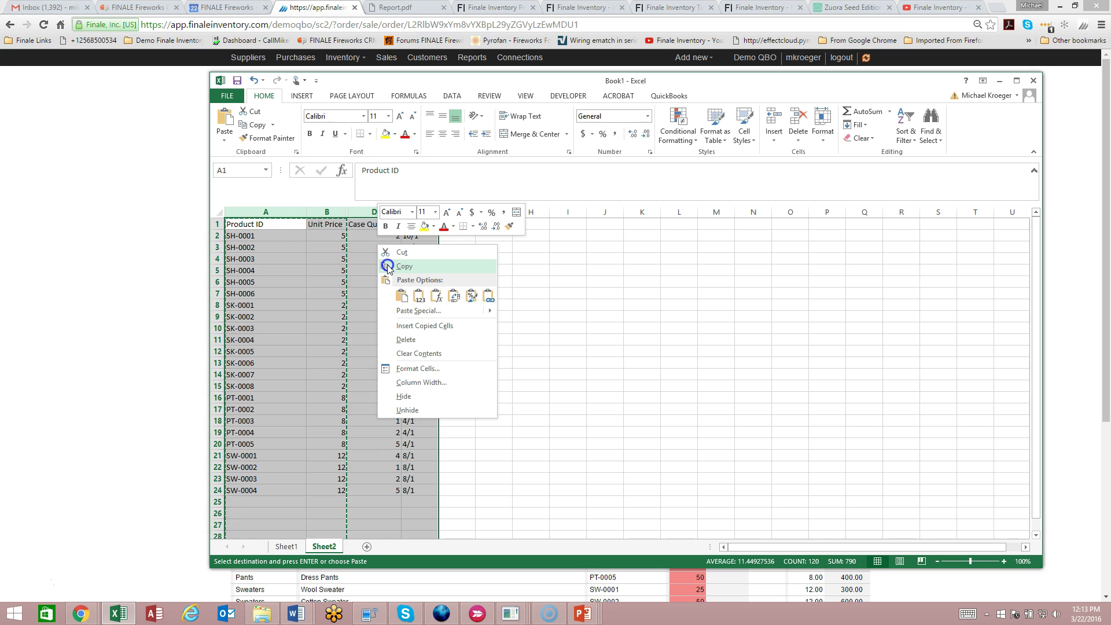
click(403, 266)
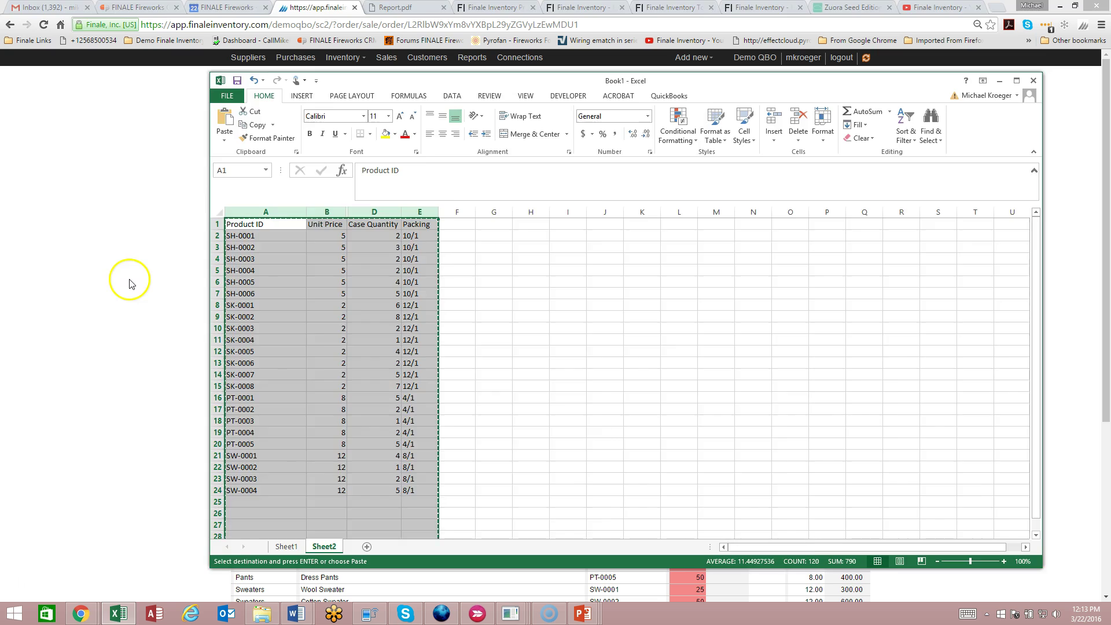
click(152, 280)
Import the pasted columns so order 10055 shows case quantities with packing, like 2 cs 10/1.
click(850, 121)
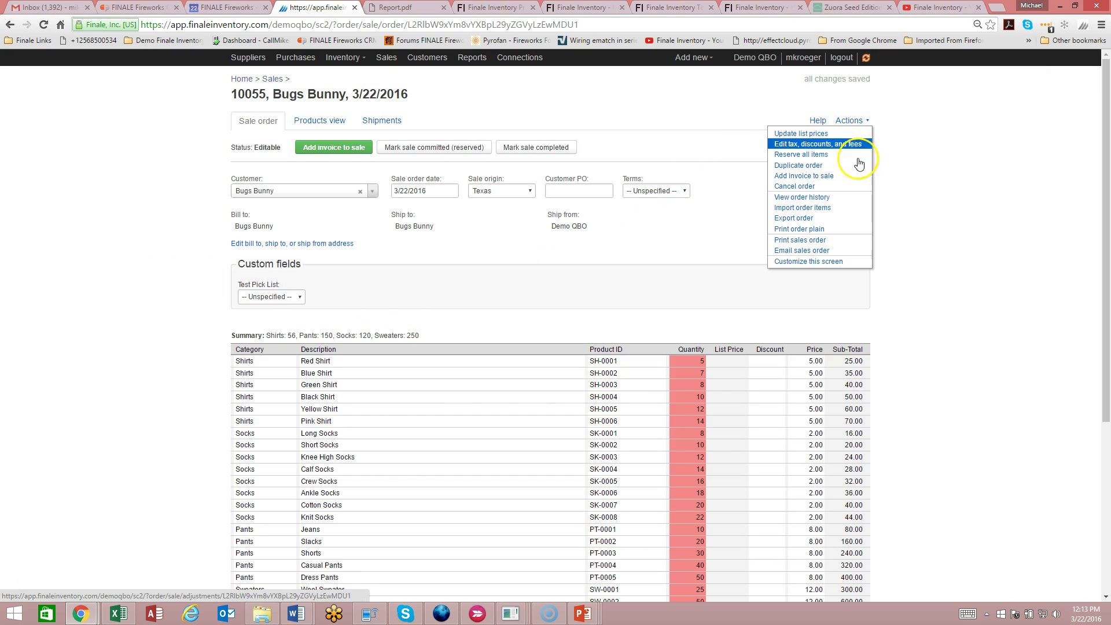
click(842, 212)
right_click(611, 252)
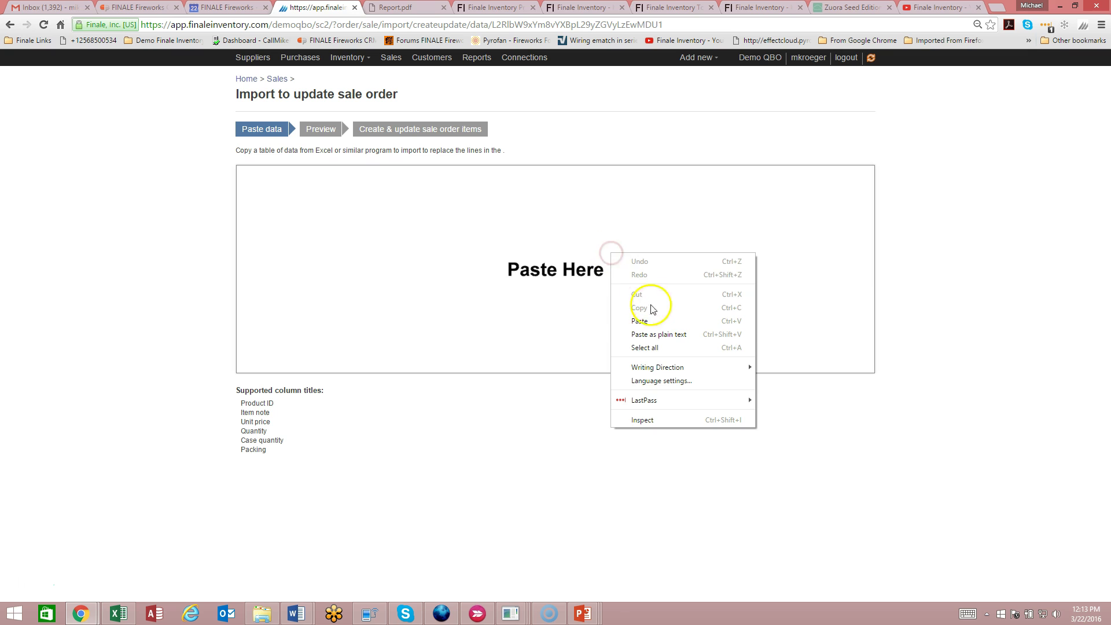
click(639, 321)
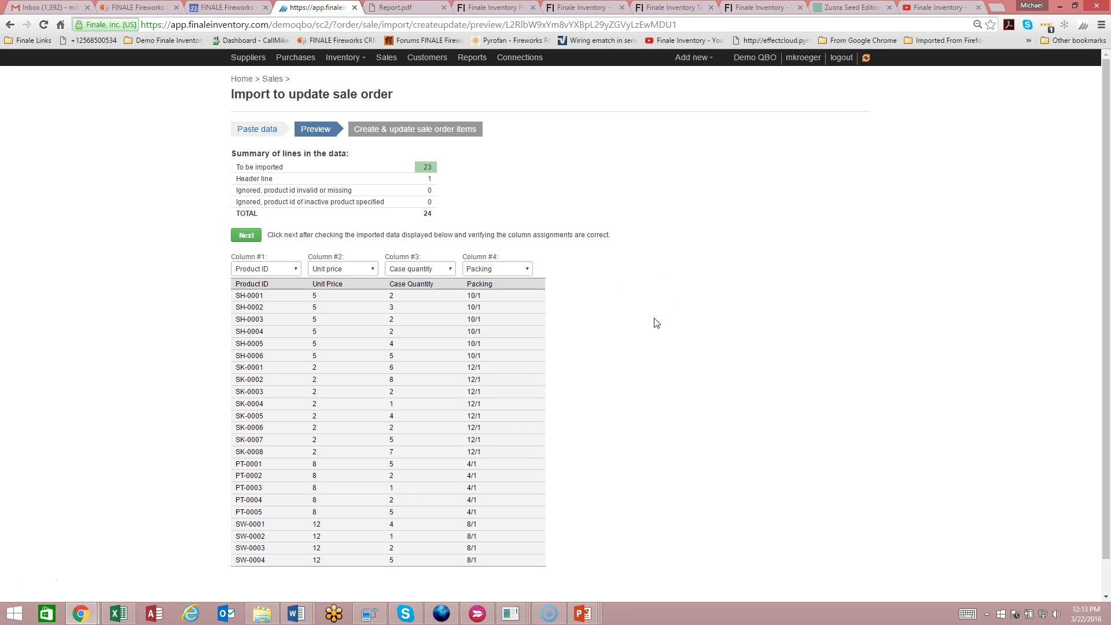
click(245, 234)
click(251, 189)
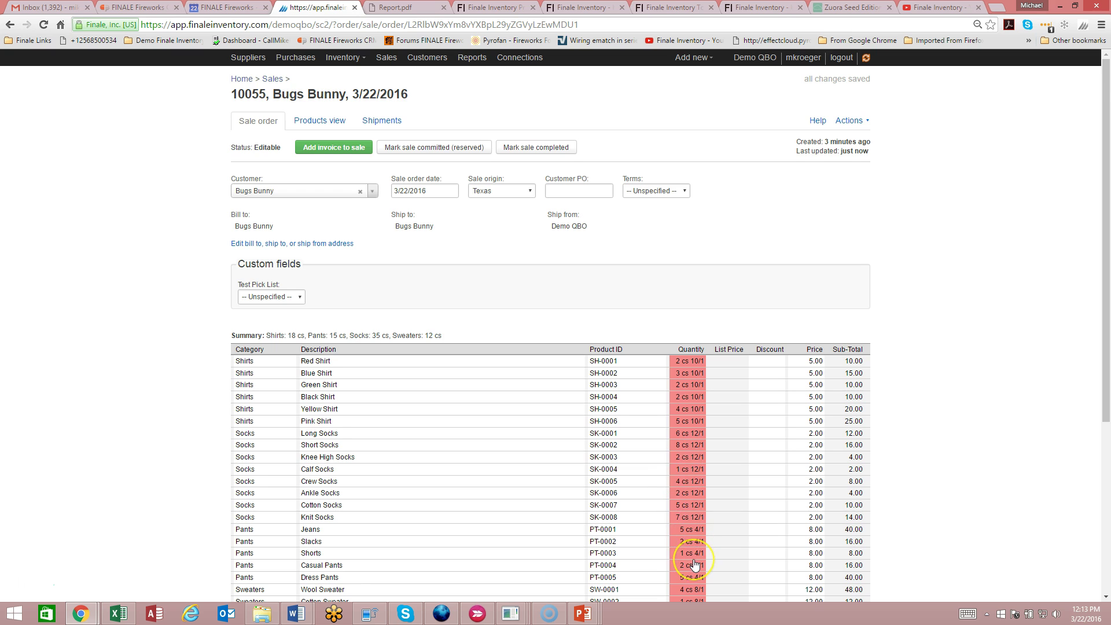
scroll(694, 564, down, 2)
scroll(694, 563, up, 2)
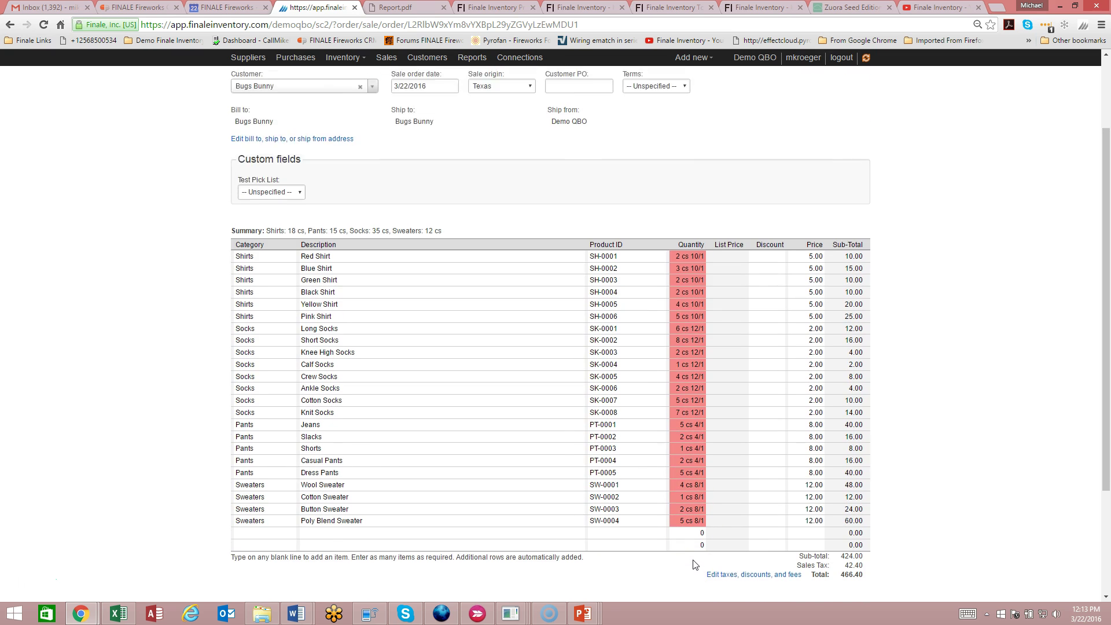